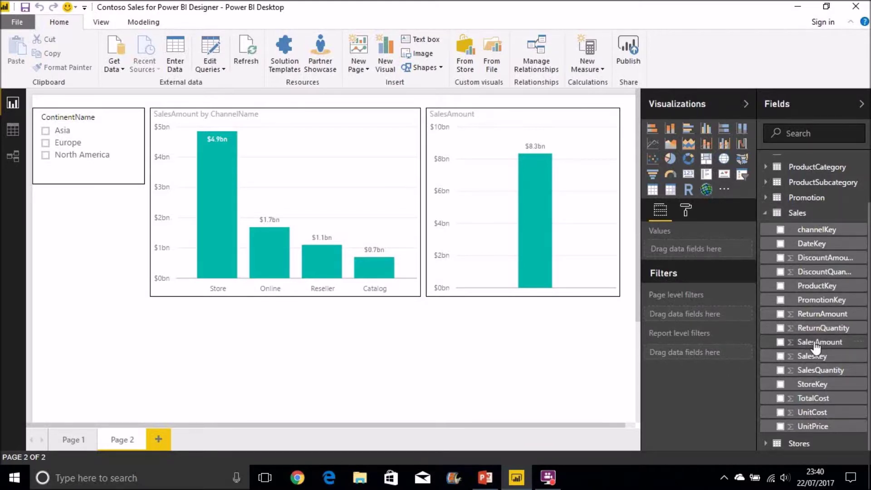
Create a measure in the Sales table defined as SumSalesAmount = SUM(Sales[SalesAmount])
{"action": "right_click", "coordinate": [790, 213]}
{"action": "key", "text": "Escape"}
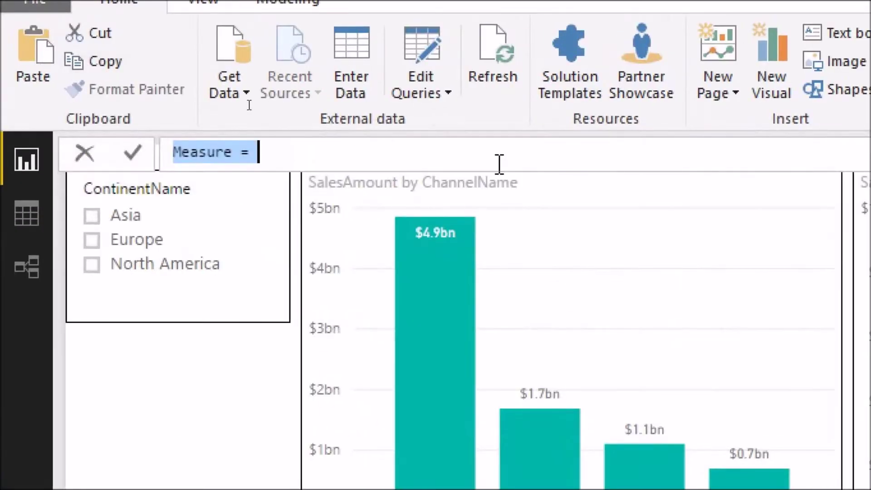
{"action": "type", "text": "SumS"}
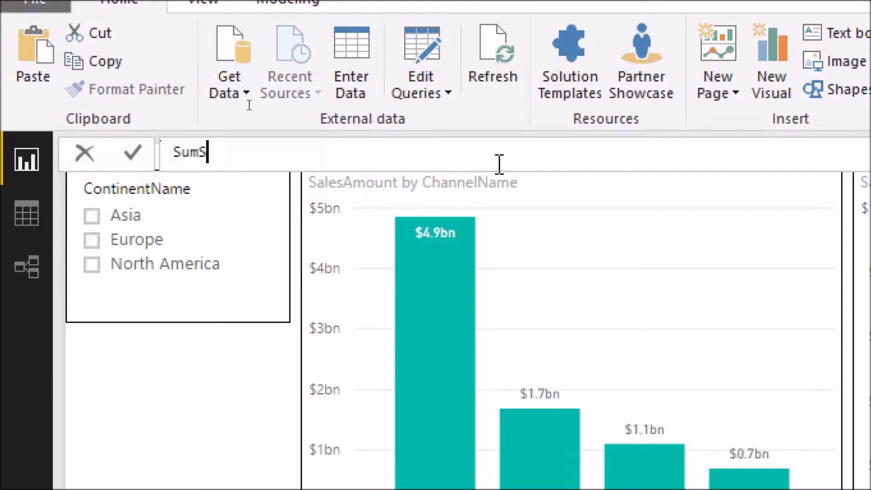
{"action": "type", "text": "alesAmou"}
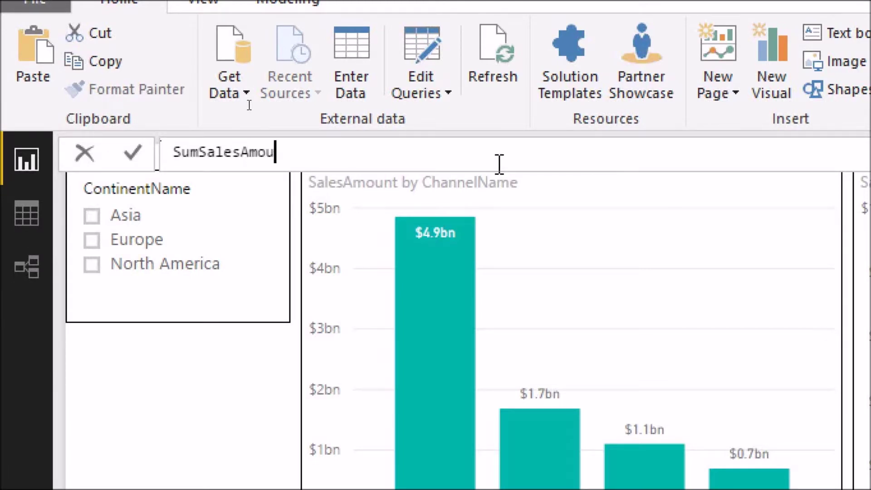
{"action": "type", "text": "nt = SUM("}
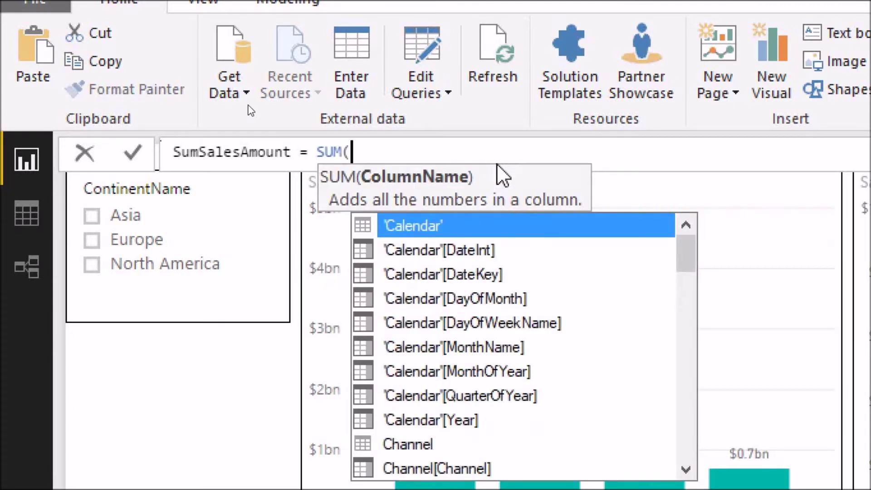
{"action": "type", "text": "Sal"}
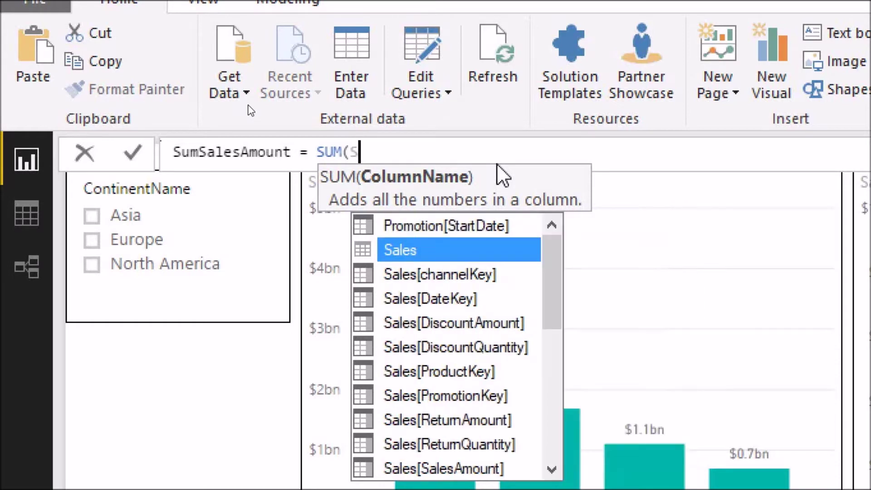
{"action": "type", "text": "es"}
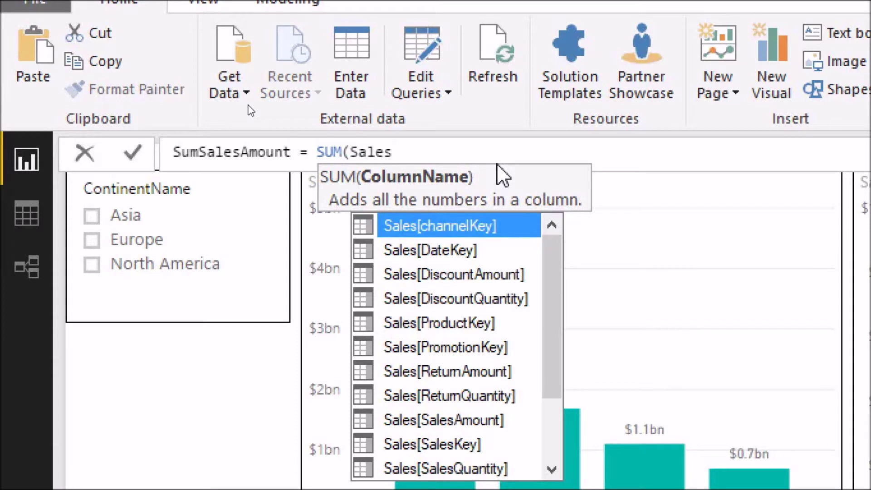
{"action": "key", "text": "Down"}
{"action": "key", "text": "Down"}
{"action": "key", "text": "Down"}
{"action": "key", "text": "Down"}
{"action": "key", "text": "Down"}
{"action": "key", "text": "Down"}
{"action": "key", "text": "Down"}
{"action": "key", "text": "Down"}
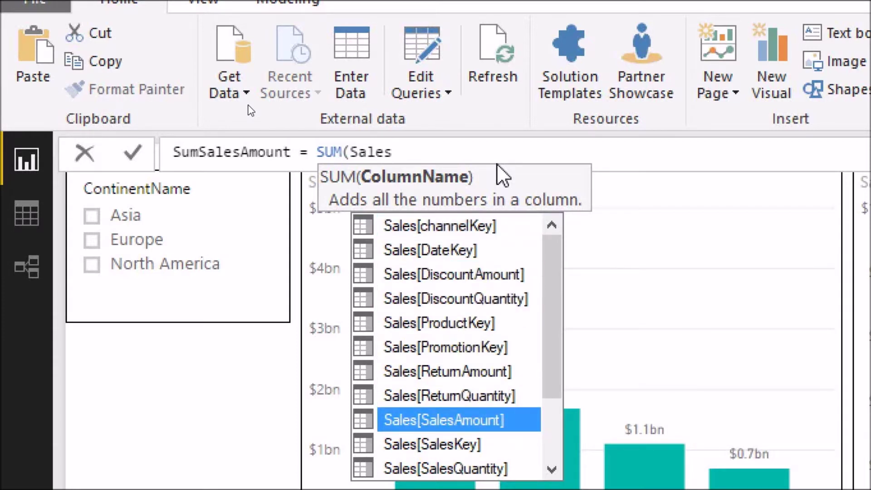
{"action": "key", "text": "Tab"}
{"action": "type", "text": ")"}
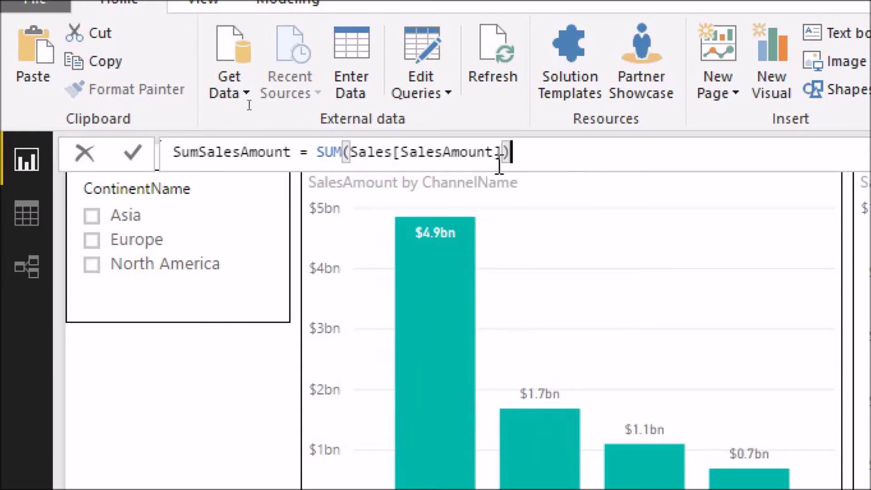
{"action": "key", "text": "Return"}
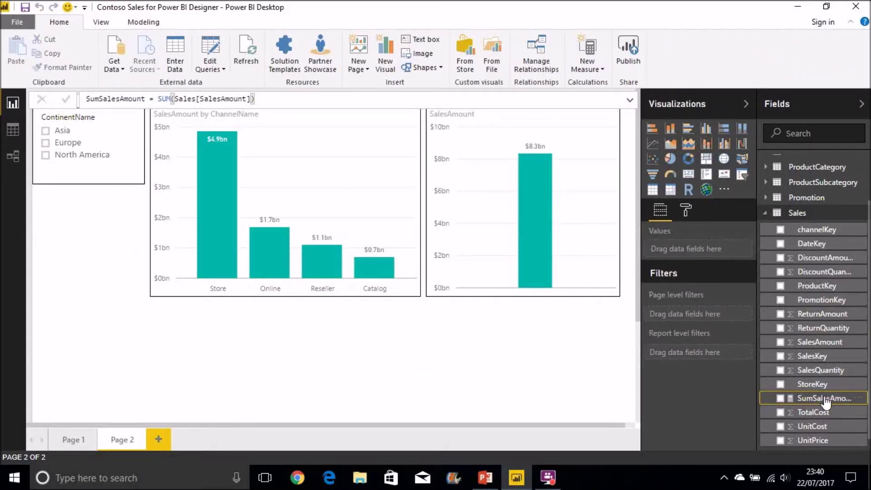
Add a card showing SumSalesAmount to the report page, shrink it and place it in the empty area beneath the two column charts
{"action": "left_click_drag", "start_coordinate": [825, 402], "coordinate": [304, 353]}
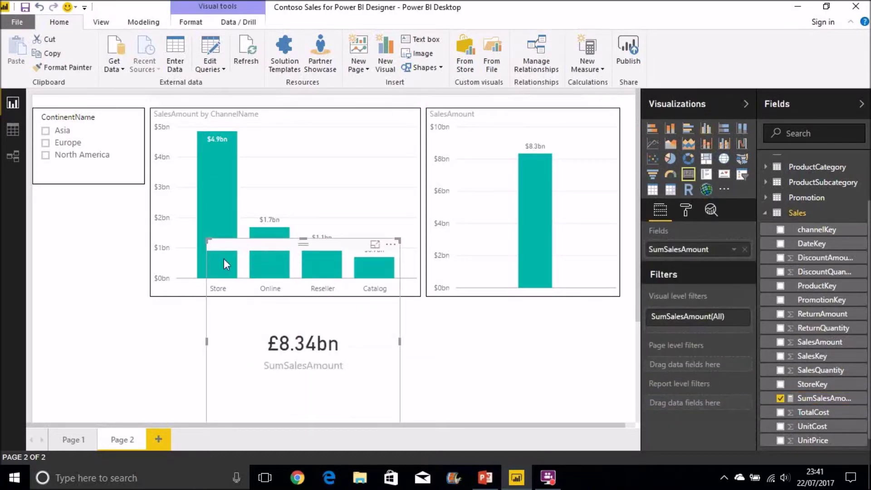
{"action": "left_click_drag", "start_coordinate": [224, 258], "coordinate": [314, 307]}
{"action": "left_click", "coordinate": [294, 322]}
{"action": "left_click_drag", "start_coordinate": [394, 412], "coordinate": [447, 399]}
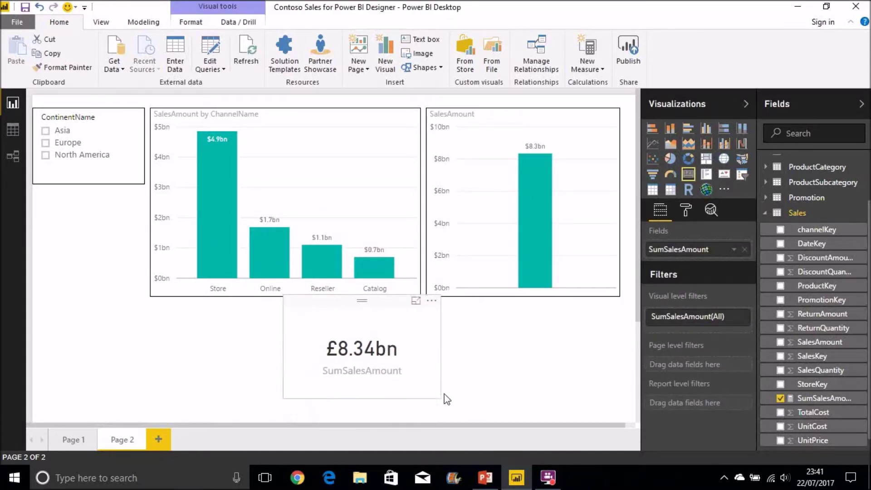
{"action": "left_click_drag", "start_coordinate": [364, 302], "coordinate": [389, 319]}
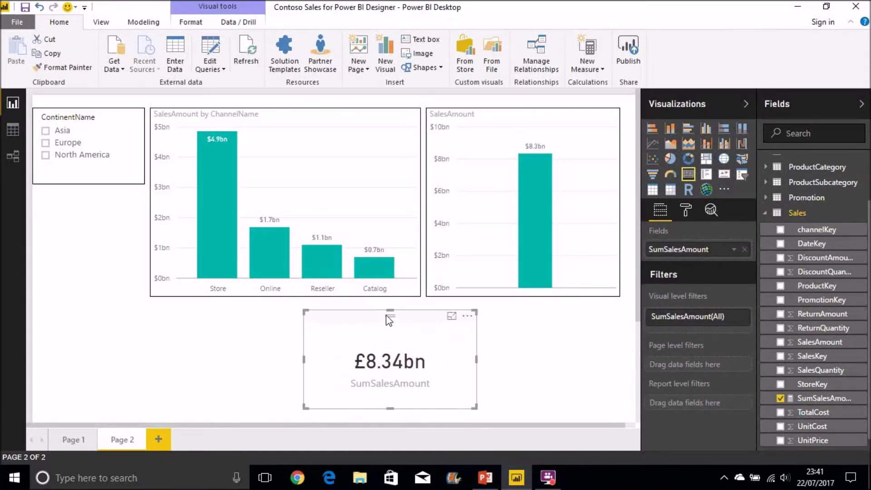
{"action": "mouse_move", "coordinate": [391, 380]}
{"action": "left_click", "coordinate": [532, 372]}
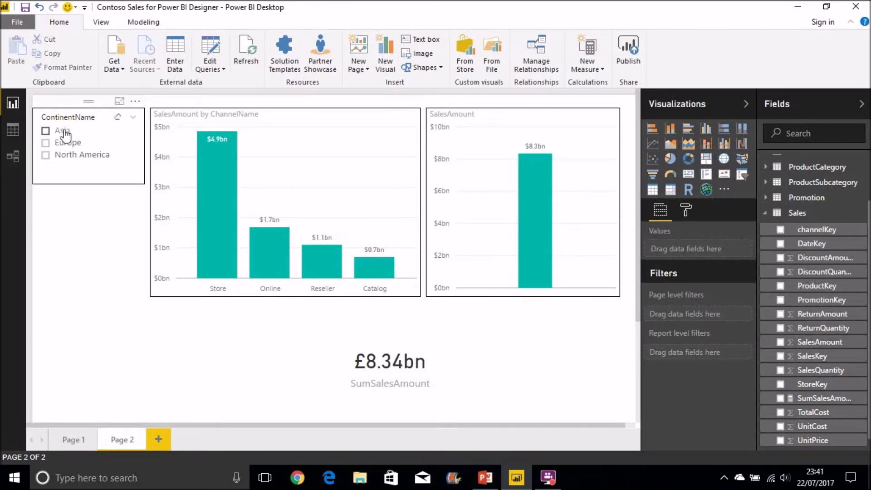
Filter the page with the ContinentName slicer by North America, then Europe, and finally Asia to compare the card with the SalesAmount chart
{"action": "left_click", "coordinate": [68, 154]}
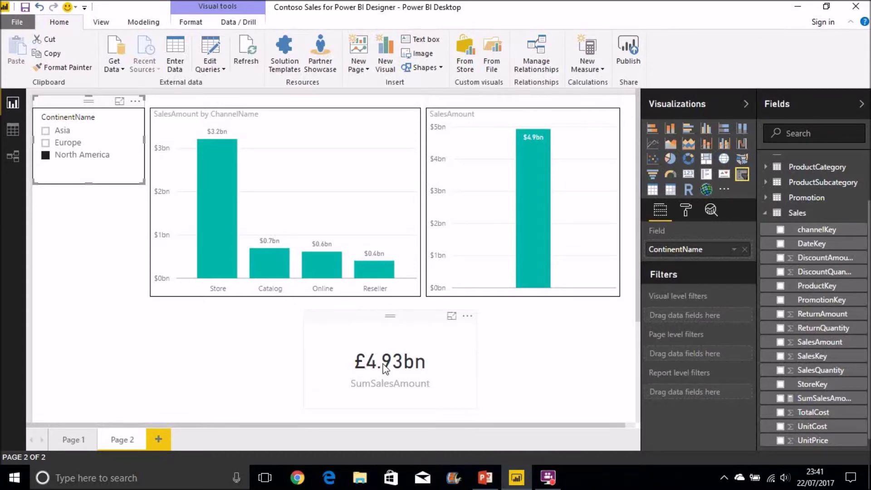
{"action": "left_click", "coordinate": [75, 147]}
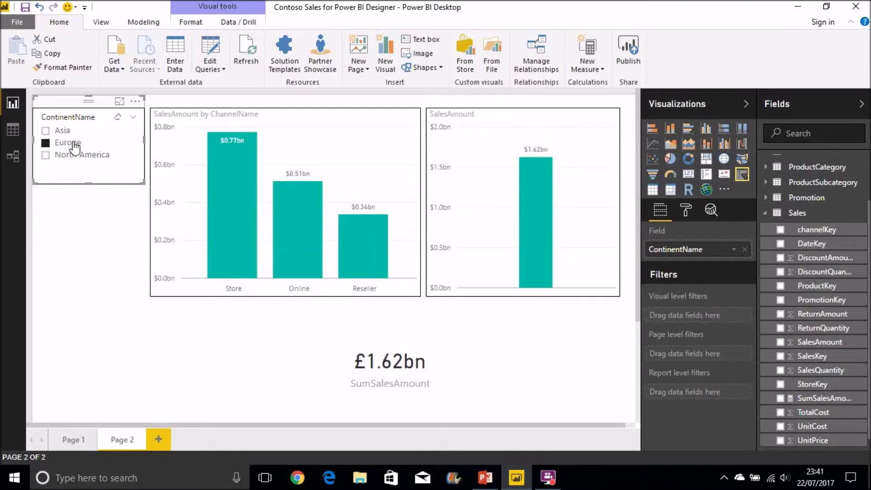
{"action": "left_click", "coordinate": [61, 131]}
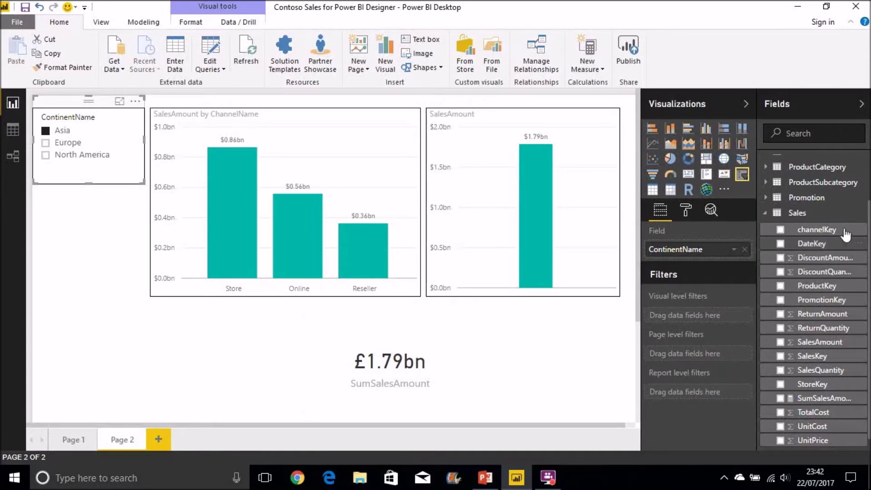
Create a calculated column in the Sales table defined as TotalProfit = Sales[SalesAmount] - Sales[TotalCost]
{"action": "right_click", "coordinate": [804, 214]}
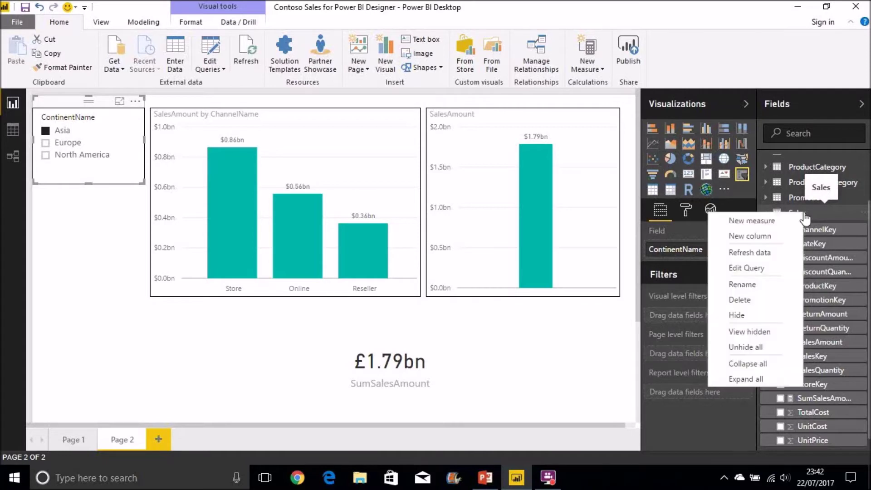
{"action": "left_click", "coordinate": [735, 267]}
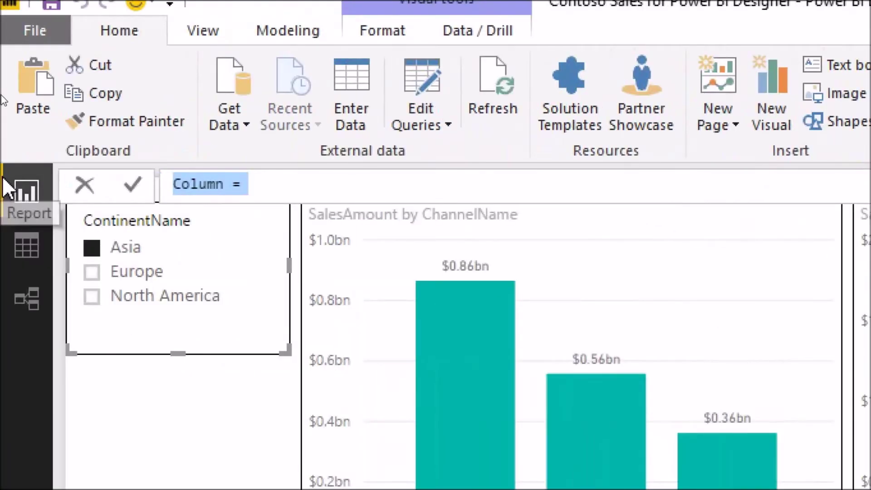
{"action": "type", "text": "Tot"}
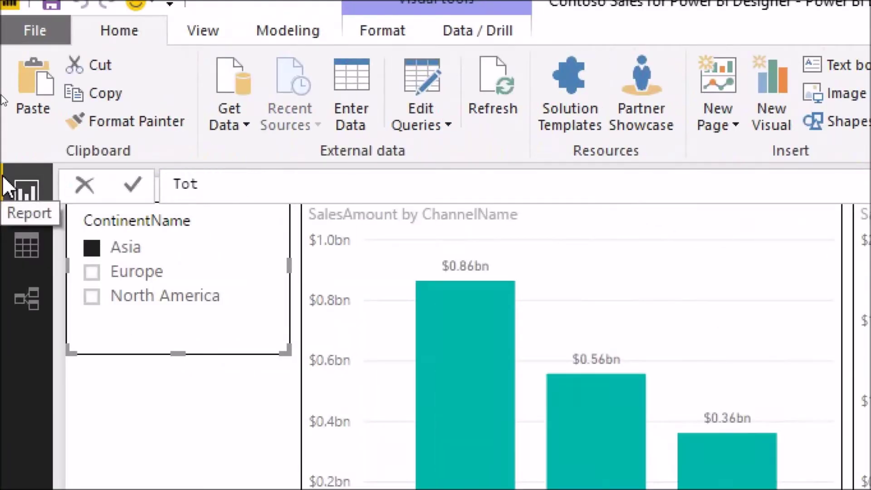
{"action": "type", "text": "alProfit ="}
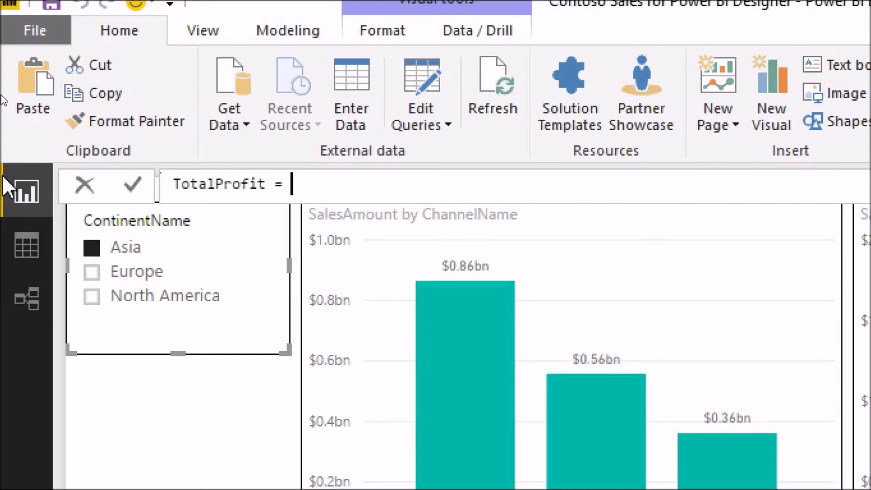
{"action": "type", "text": " Sal"}
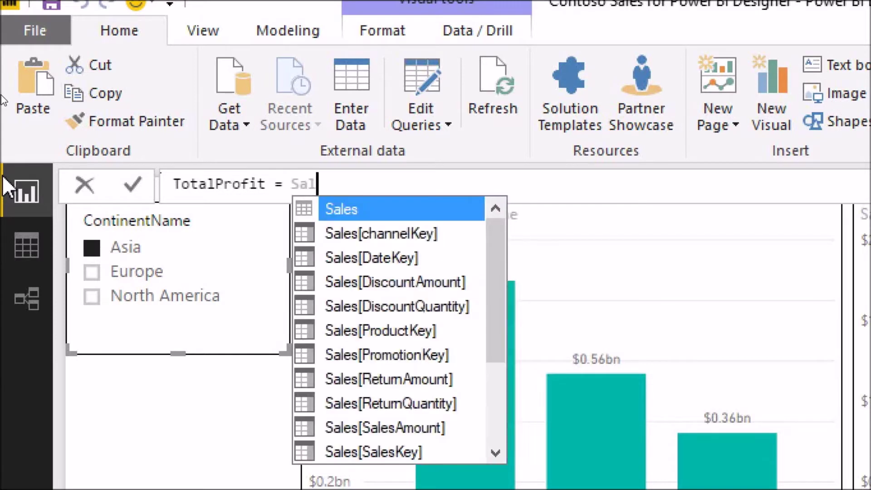
{"action": "key", "text": "Down"}
{"action": "key", "text": "Down"}
{"action": "key", "text": "Down"}
{"action": "key", "text": "Down"}
{"action": "key", "text": "Down"}
{"action": "key", "text": "Down"}
{"action": "key", "text": "Down"}
{"action": "key", "text": "Down"}
{"action": "key", "text": "Down"}
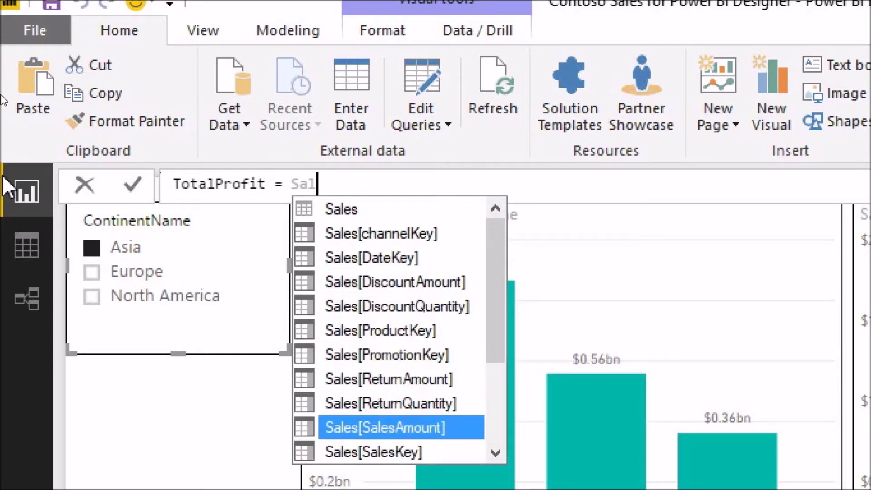
{"action": "key", "text": "Tab"}
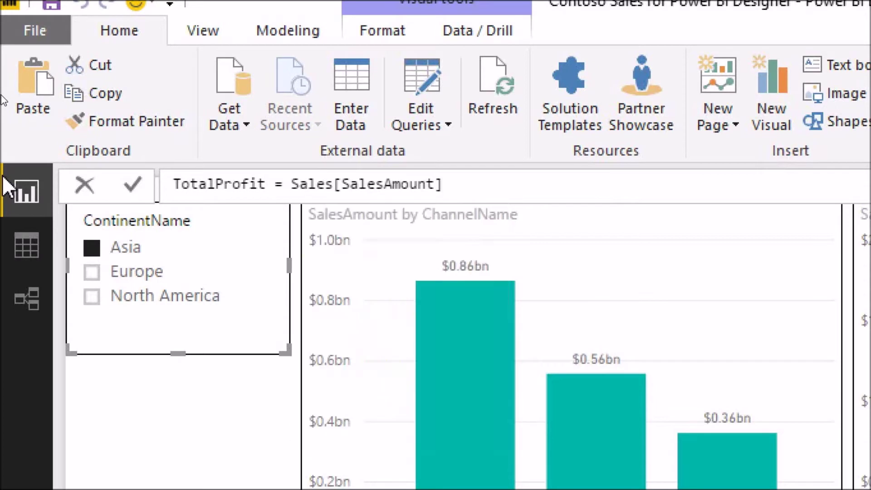
{"action": "type", "text": "- T"}
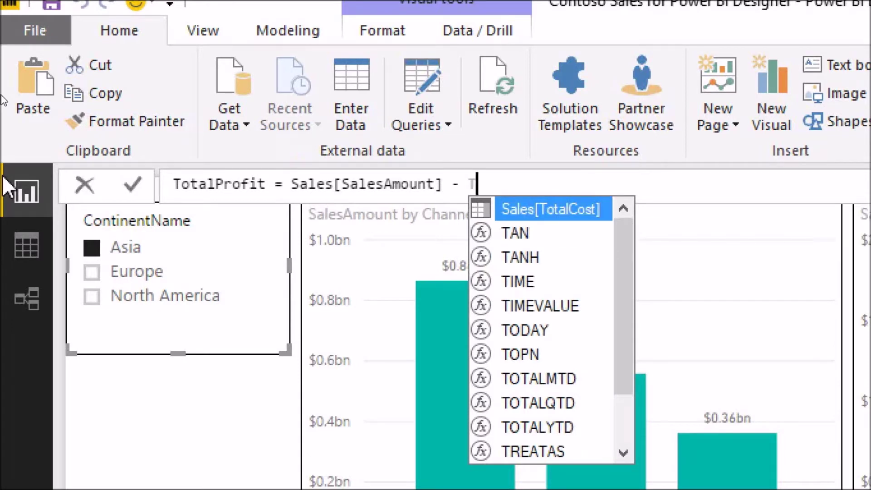
{"action": "key", "text": "Tab"}
{"action": "key", "text": "Return"}
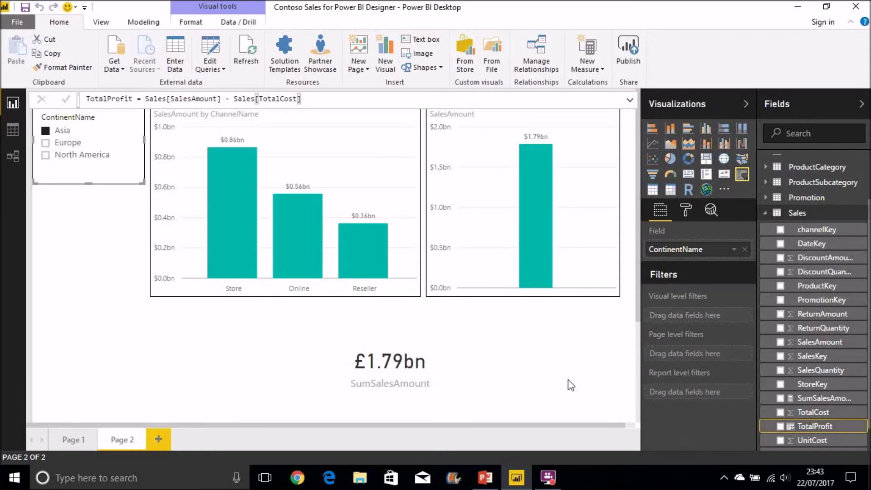
Move the SumSalesAmount card left so it sits below the Store end of the channel chart
{"action": "left_click_drag", "start_coordinate": [369, 326], "coordinate": [184, 320]}
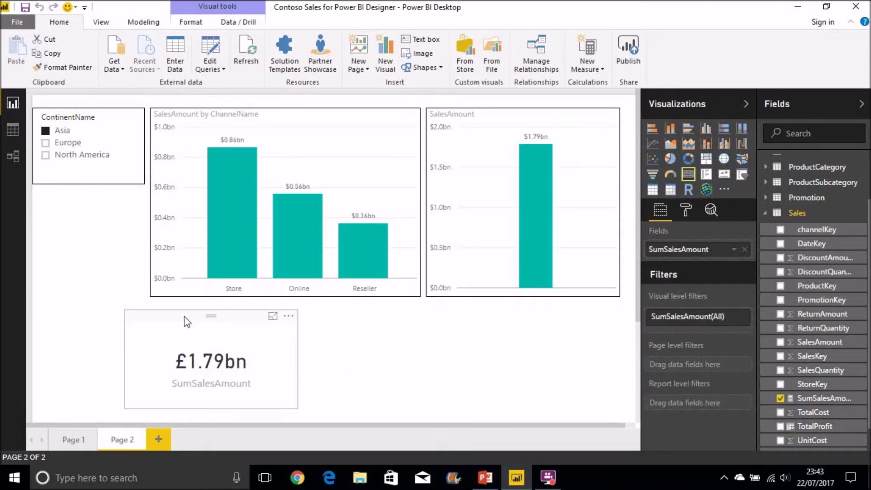
Create a measure in the Sales table defined as SumTotalProfit = Sum(Sales[TotalProfit])
{"action": "right_click", "coordinate": [798, 213]}
{"action": "left_click", "coordinate": [747, 223]}
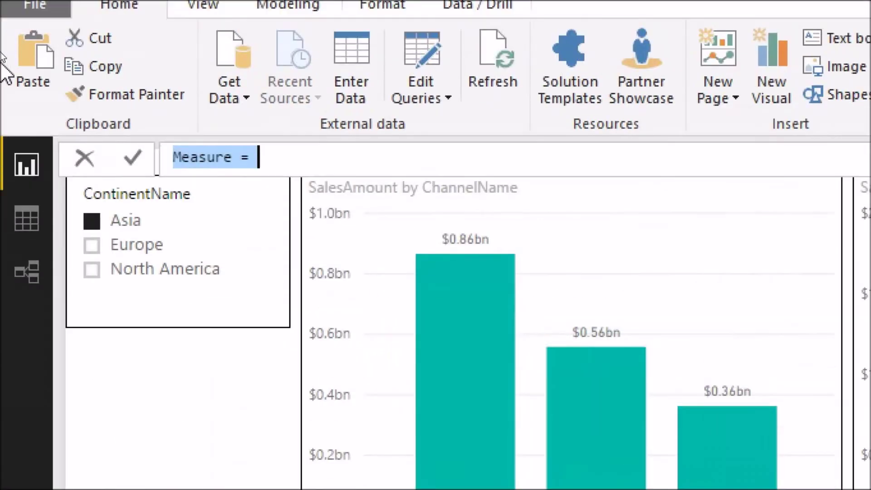
{"action": "type", "text": "Summ"}
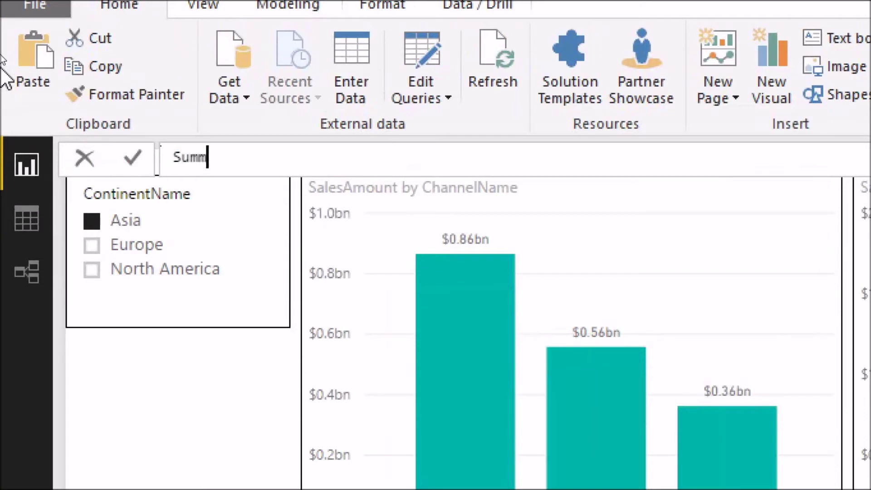
{"action": "key", "text": "BackSpace"}
{"action": "type", "text": "Total"}
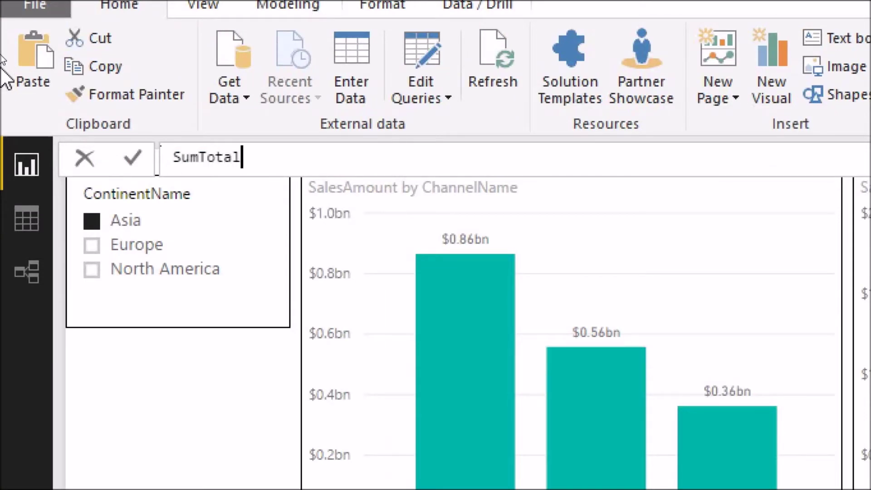
{"action": "type", "text": "Profit "}
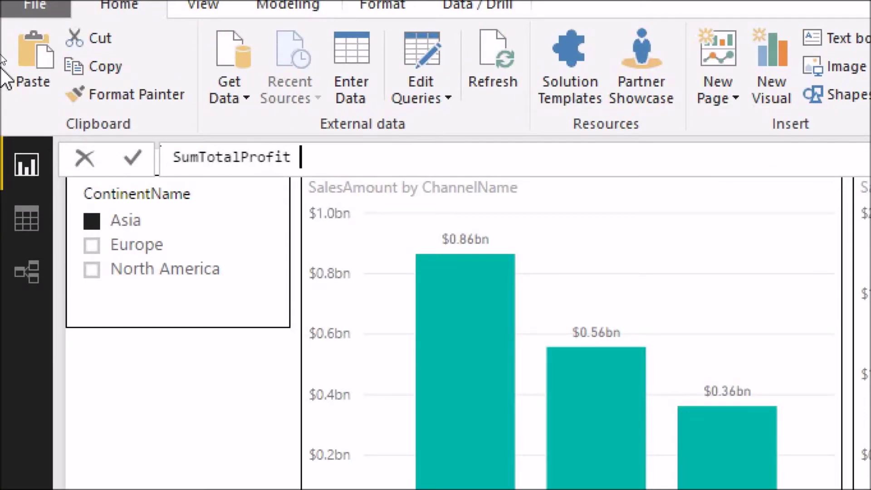
{"action": "type", "text": "= Su"}
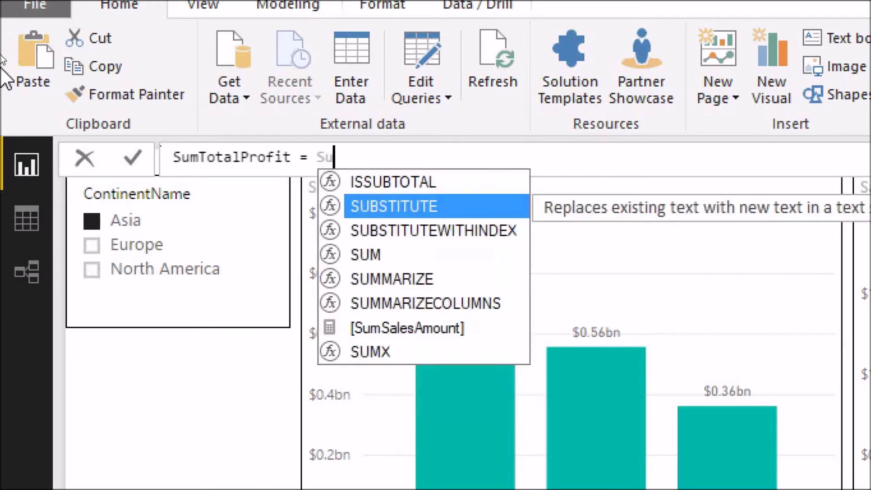
{"action": "type", "text": "m(S"}
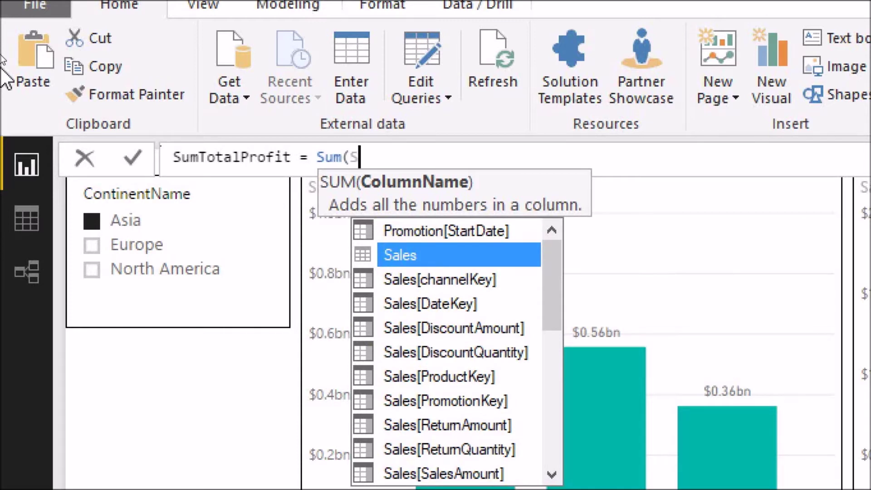
{"action": "type", "text": "ales"}
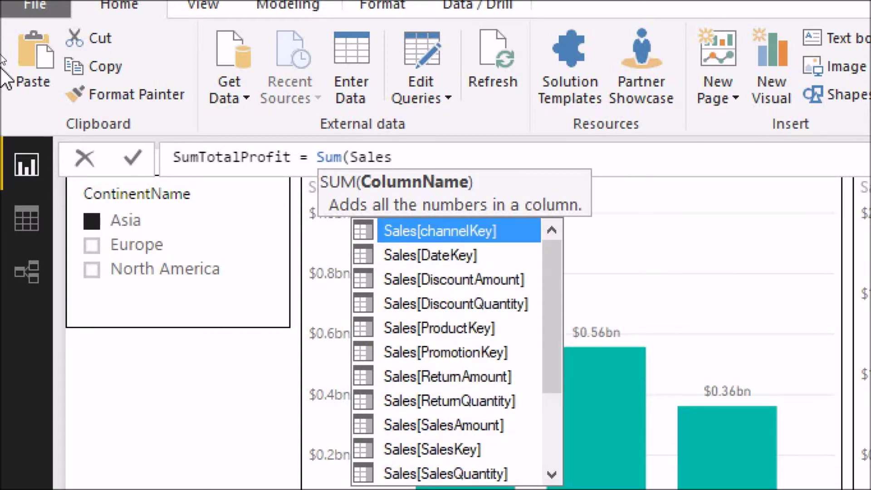
{"action": "key", "text": "Down"}
{"action": "key", "text": "Down"}
{"action": "key", "text": "Down"}
{"action": "key", "text": "Down"}
{"action": "key", "text": "Down"}
{"action": "key", "text": "Down"}
{"action": "key", "text": "Down"}
{"action": "key", "text": "Down"}
{"action": "key", "text": "Down"}
{"action": "key", "text": "Down"}
{"action": "key", "text": "Down"}
{"action": "key", "text": "Down"}
{"action": "key", "text": "Down"}
{"action": "key", "text": "Down"}
{"action": "key", "text": "Down"}
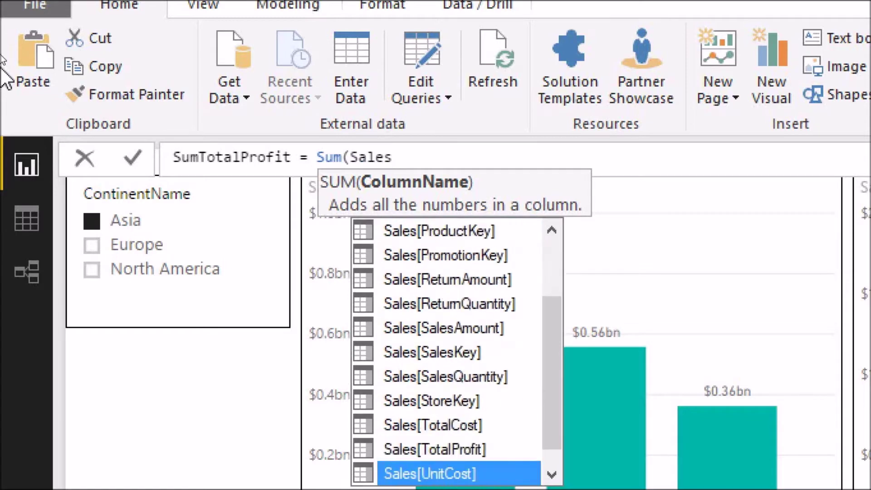
{"action": "key", "text": "Up"}
{"action": "key", "text": "Up"}
{"action": "key", "text": "Tab"}
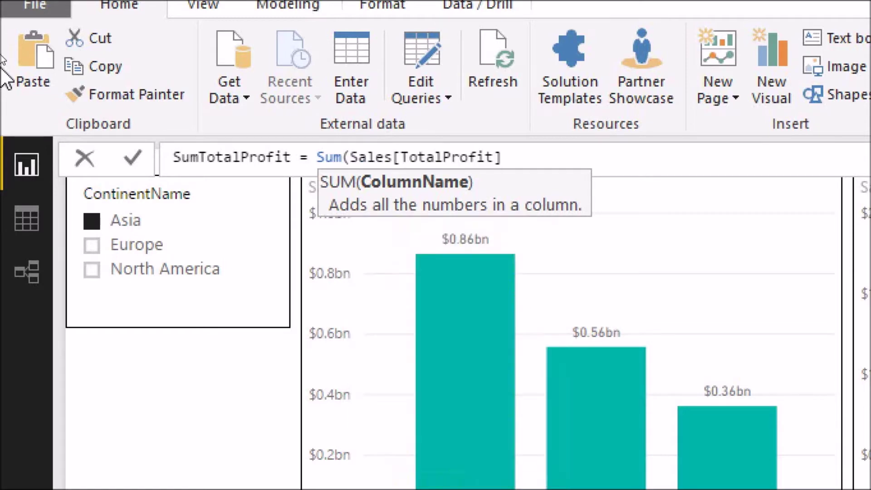
{"action": "type", "text": ")"}
{"action": "key", "text": "Return"}
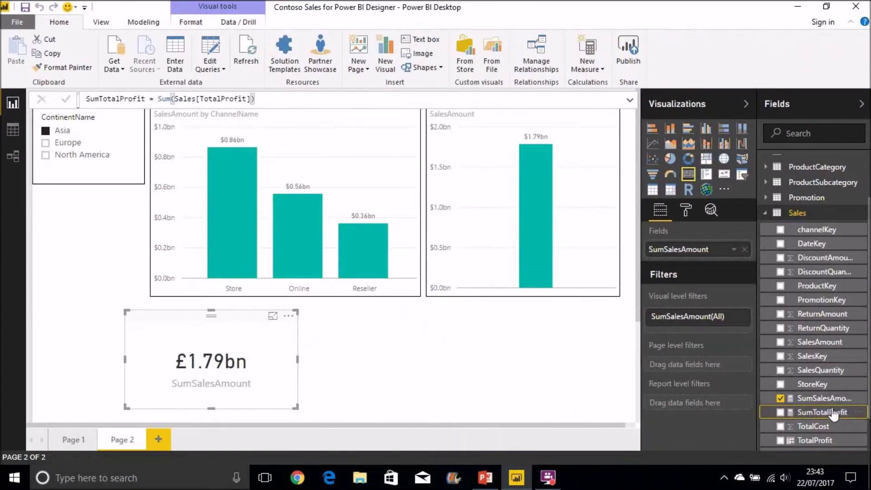
Add a card showing SumTotalProfit beside the SumSalesAmount card and clear the Asia selection in the ContinentName slicer
{"action": "left_click_drag", "start_coordinate": [833, 414], "coordinate": [385, 341]}
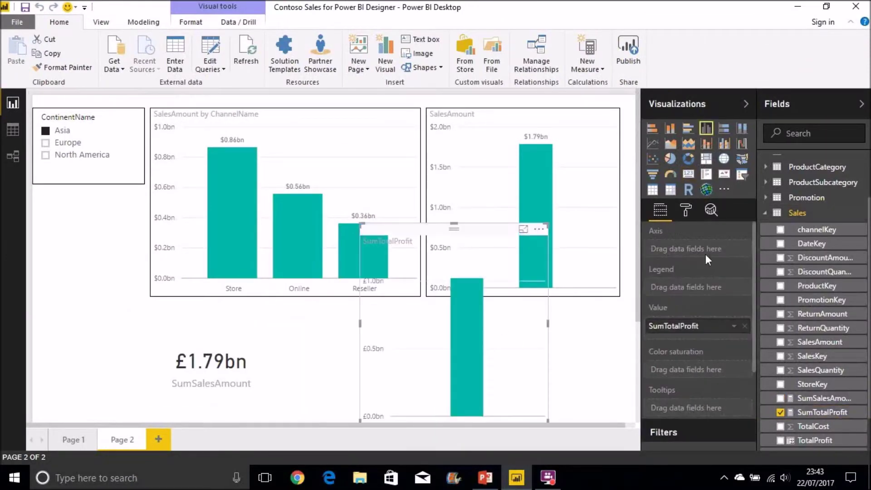
{"action": "left_click", "coordinate": [689, 178]}
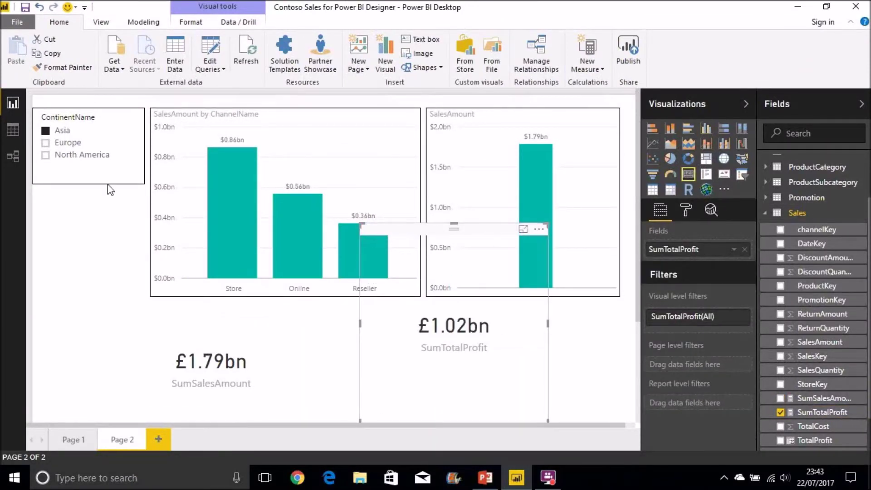
{"action": "left_click", "coordinate": [54, 130]}
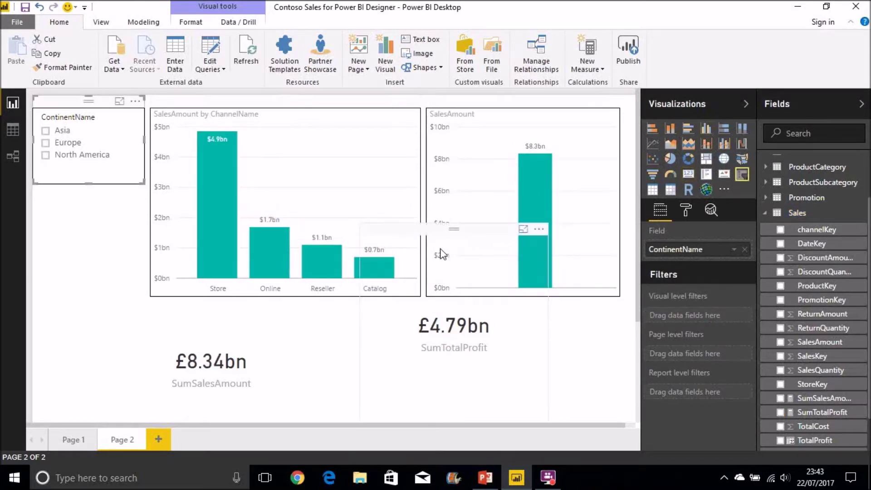
Nudge the SumTotalProfit card slightly left toward the SumSalesAmount card
{"action": "left_click_drag", "start_coordinate": [442, 251], "coordinate": [437, 250]}
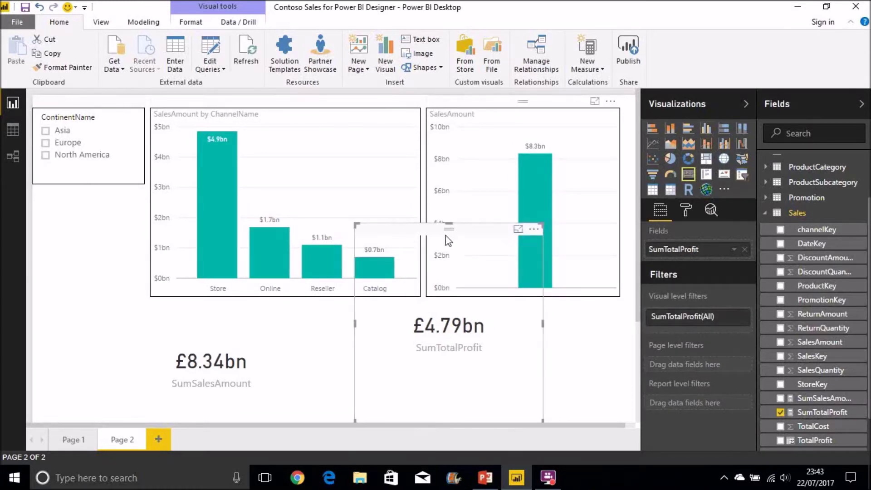
{"action": "left_click", "coordinate": [454, 214]}
{"action": "left_click", "coordinate": [410, 255]}
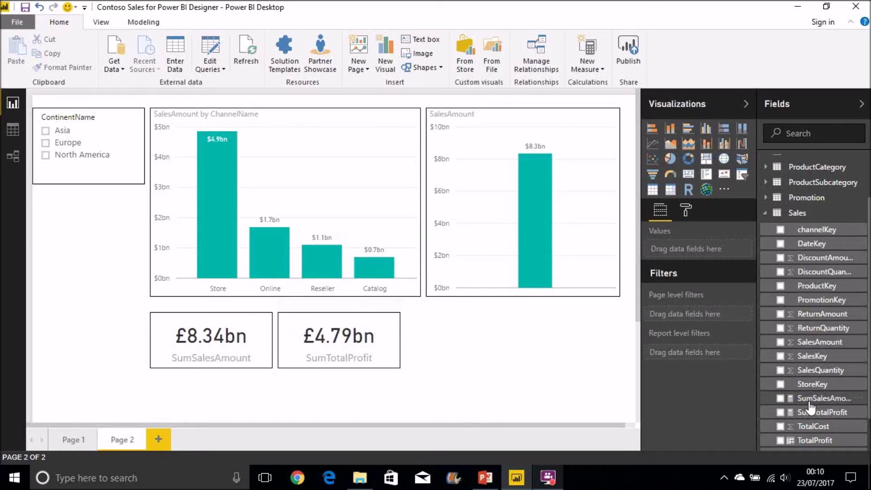
Start a new measure in the Sales table named SumTotalProfitX, using SUMX over the sales table with Sales[SalesAmount] beginning its expression
{"action": "right_click", "coordinate": [786, 219]}
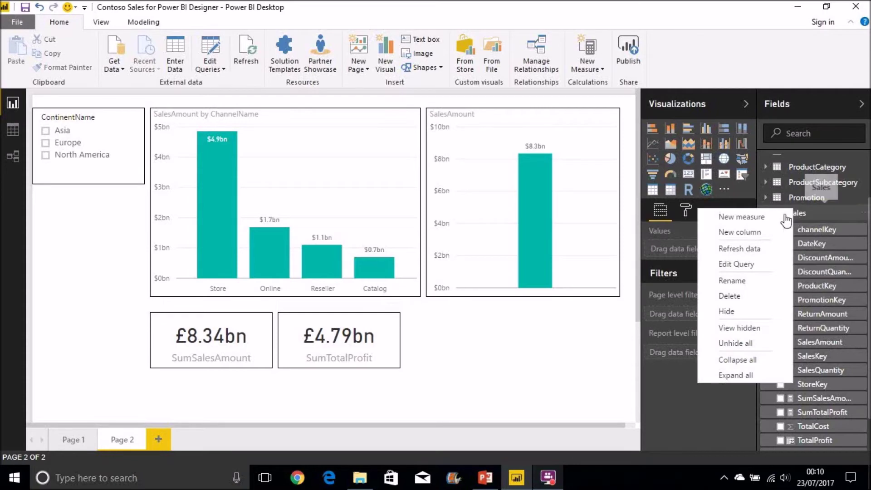
{"action": "left_click", "coordinate": [722, 218]}
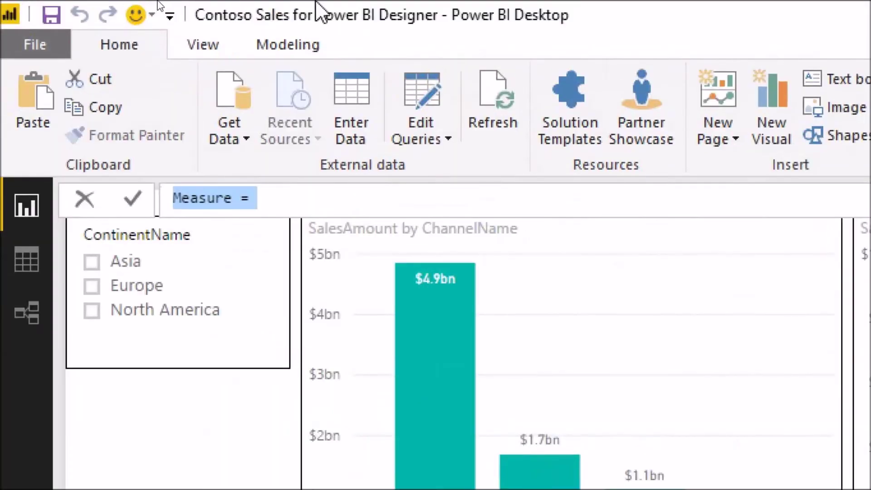
{"action": "type", "text": "SumTota"}
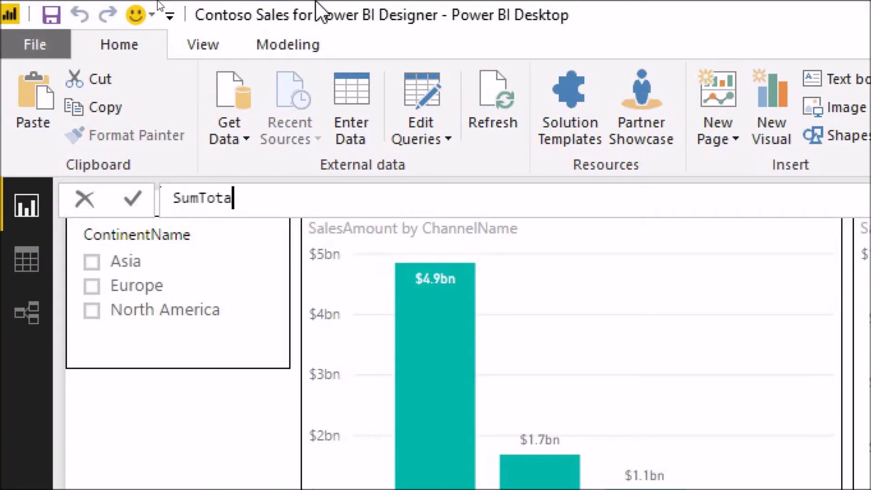
{"action": "type", "text": "lProi"}
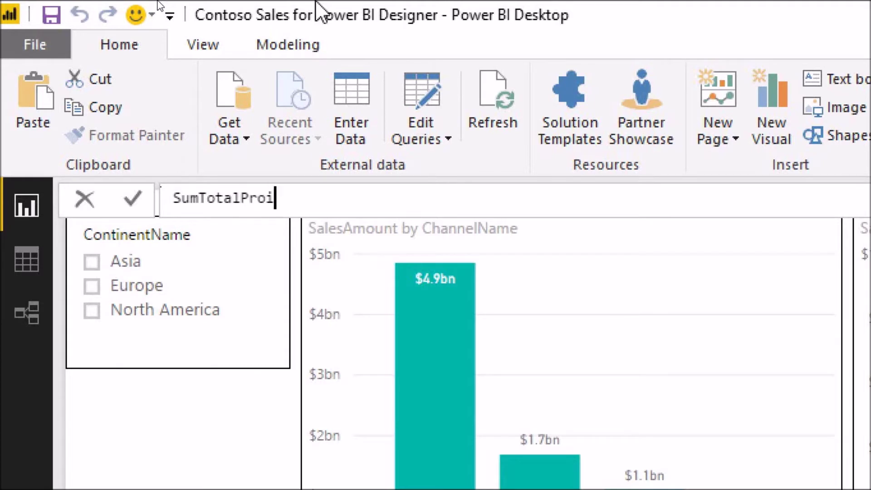
{"action": "key", "text": "BackSpace"}
{"action": "type", "text": "fitX ="}
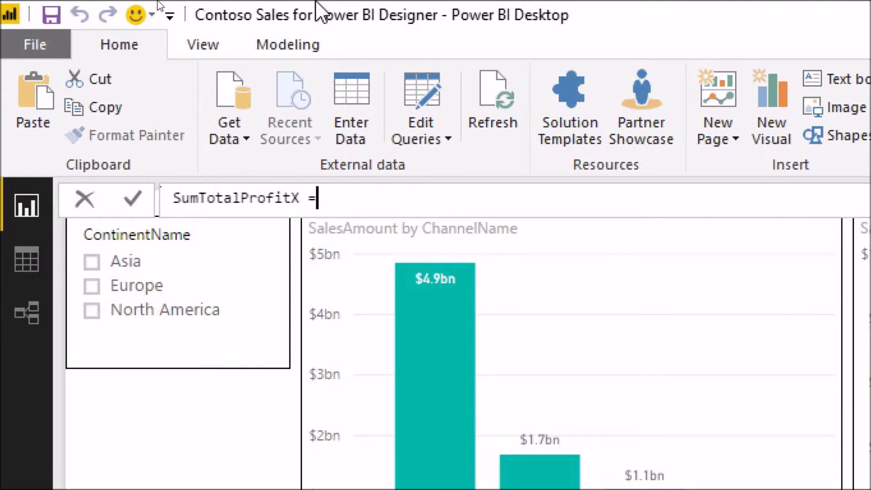
{"action": "type", "text": " SUM"}
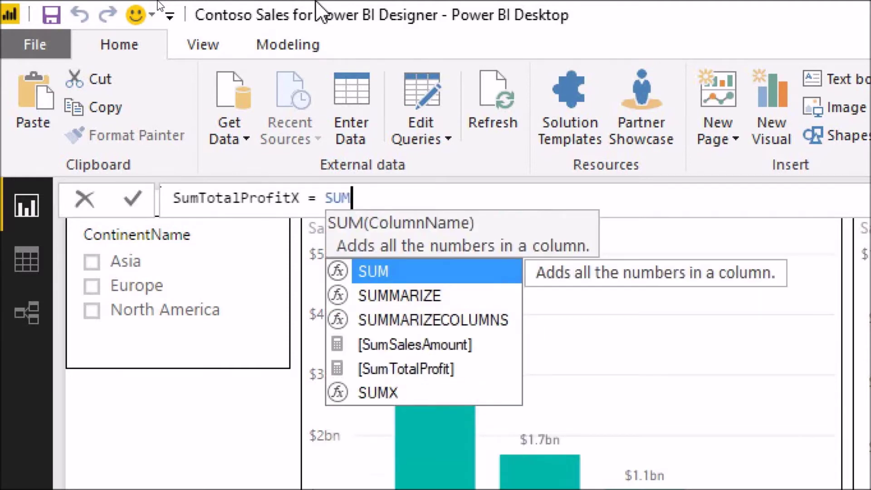
{"action": "type", "text": "X("}
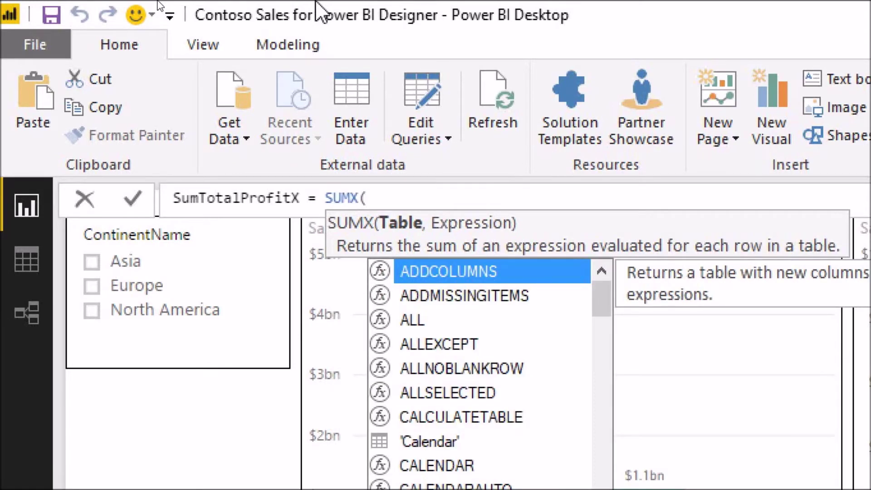
{"action": "type", "text": "sale"}
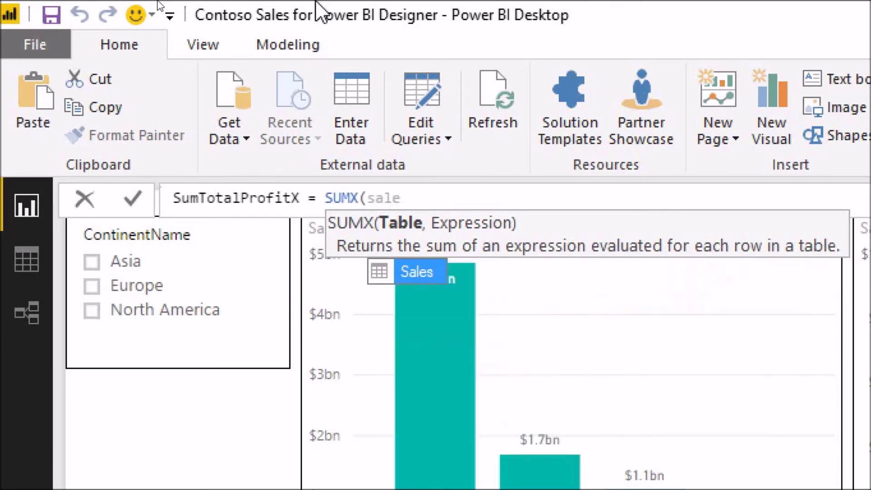
{"action": "type", "text": "s,"}
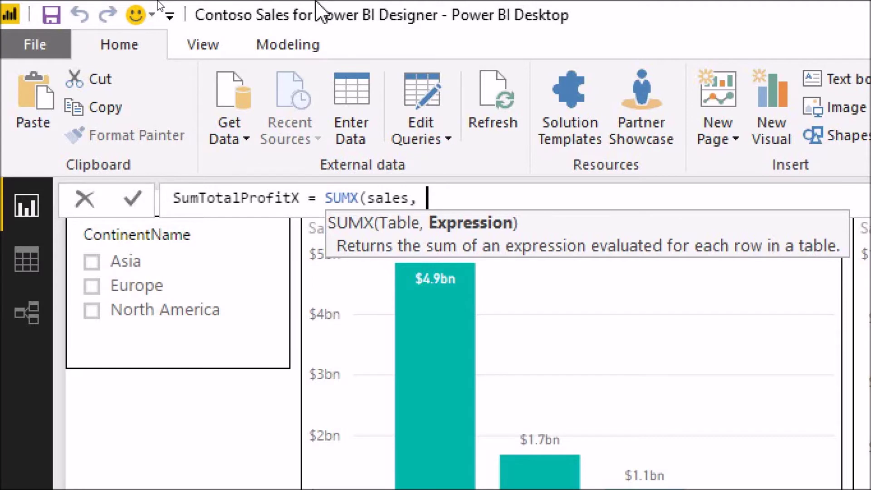
{"action": "type", "text": "Sale"}
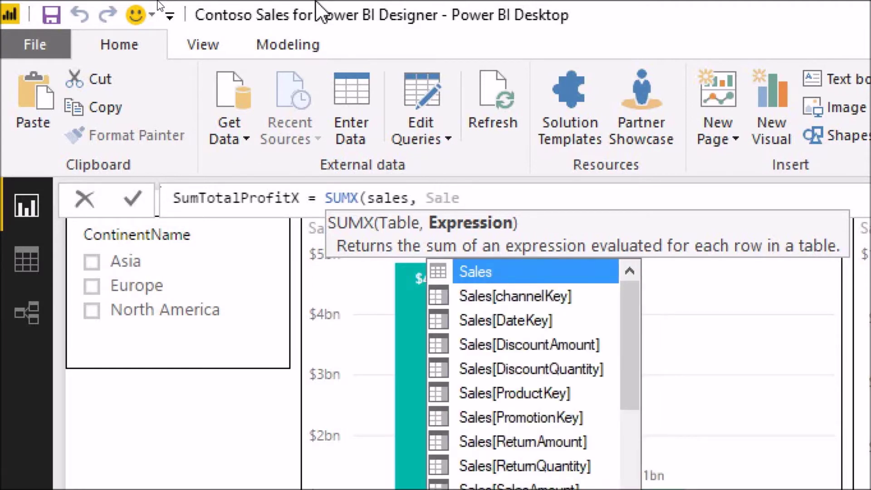
{"action": "key", "text": "Down"}
{"action": "key", "text": "Page_Down"}
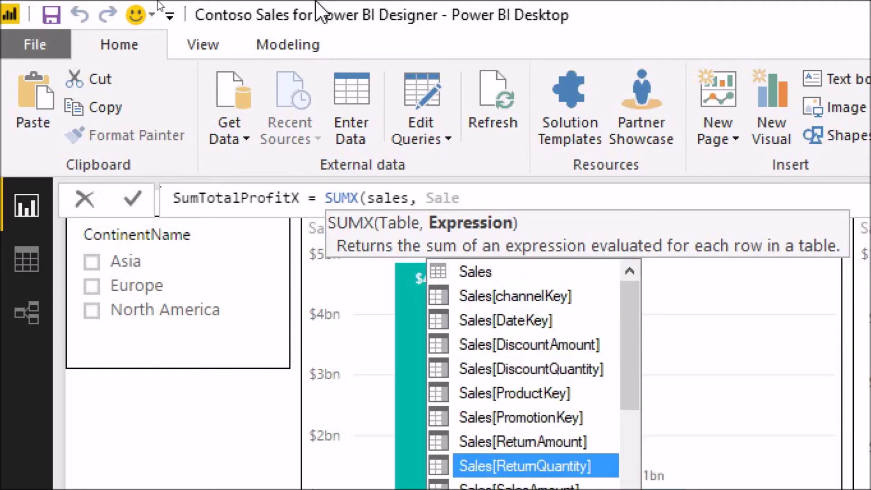
{"action": "key", "text": "Down"}
{"action": "key", "text": "Escape"}
{"action": "type", "text": "`"}
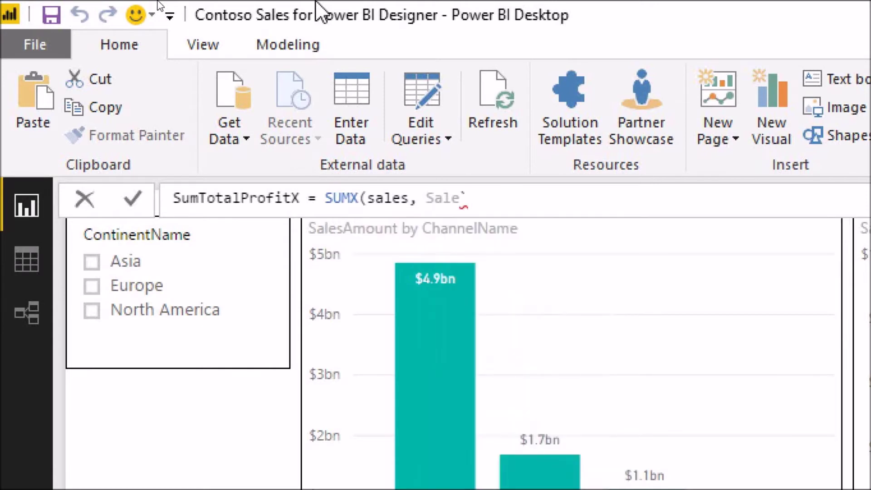
{"action": "key", "text": "BackSpace"}
{"action": "key", "text": "Down"}
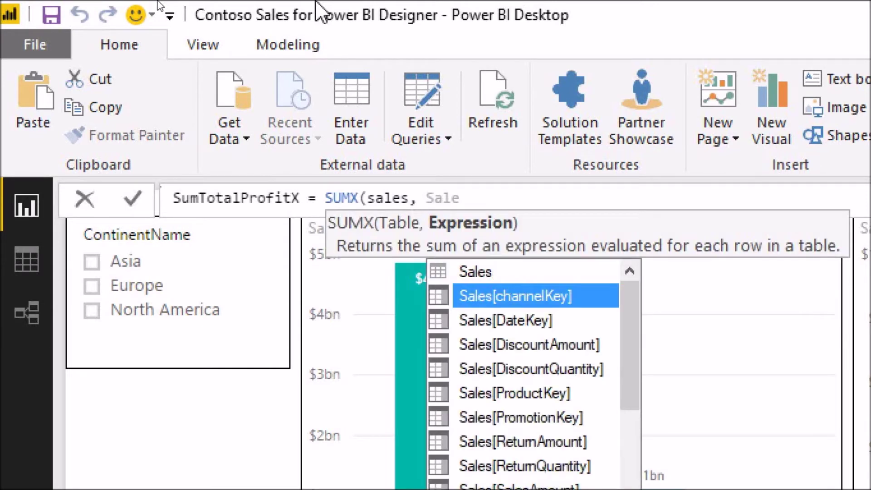
{"action": "key", "text": "Down"}
{"action": "key", "text": "Down"}
{"action": "key", "text": "Down"}
{"action": "key", "text": "Down"}
{"action": "key", "text": "Down"}
{"action": "key", "text": "Down"}
{"action": "key", "text": "Down"}
{"action": "key", "text": "Down"}
{"action": "key", "text": "Tab"}
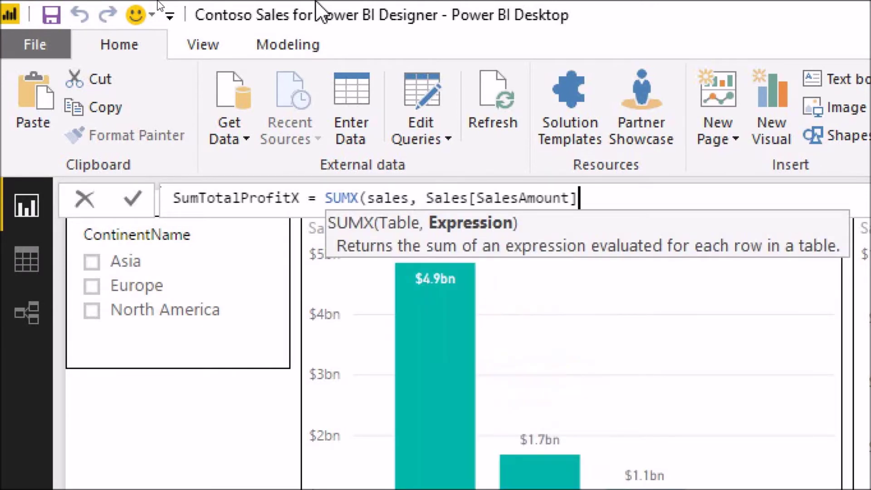
Complete the SumTotalProfitX formula by subtracting Sales[TotalCost] from Sales[SalesAmount], close the SUMX function and commit the measure
{"action": "type", "text": "- S"}
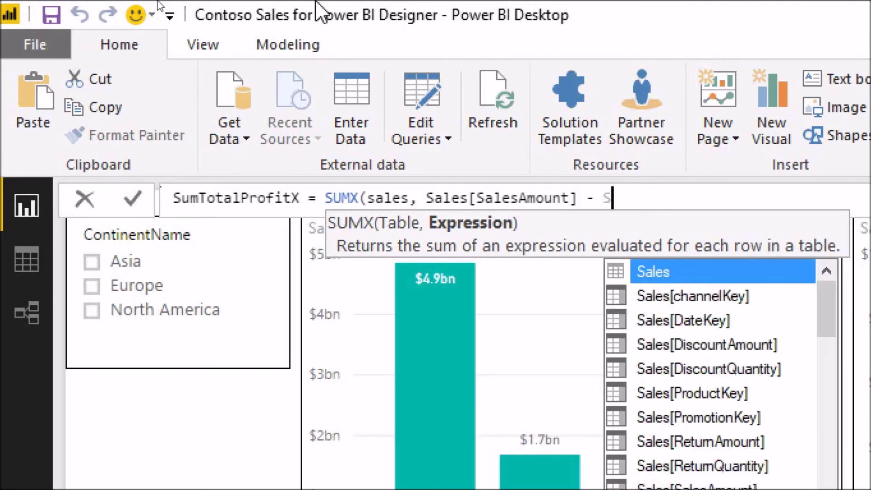
{"action": "type", "text": "ales"}
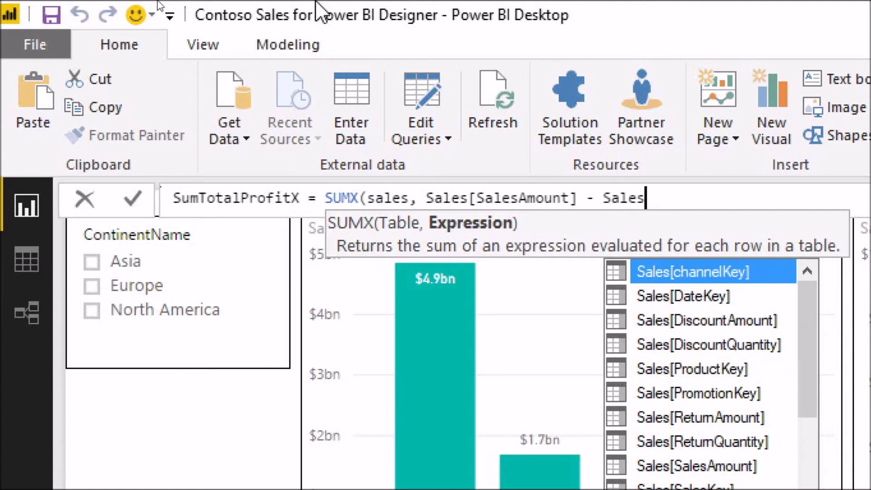
{"action": "key", "text": "Down"}
{"action": "key", "text": "Down"}
{"action": "key", "text": "Down"}
{"action": "key", "text": "Down"}
{"action": "key", "text": "Down"}
{"action": "key", "text": "Down"}
{"action": "key", "text": "Down"}
{"action": "key", "text": "Down"}
{"action": "key", "text": "Down"}
{"action": "key", "text": "Down"}
{"action": "key", "text": "Down"}
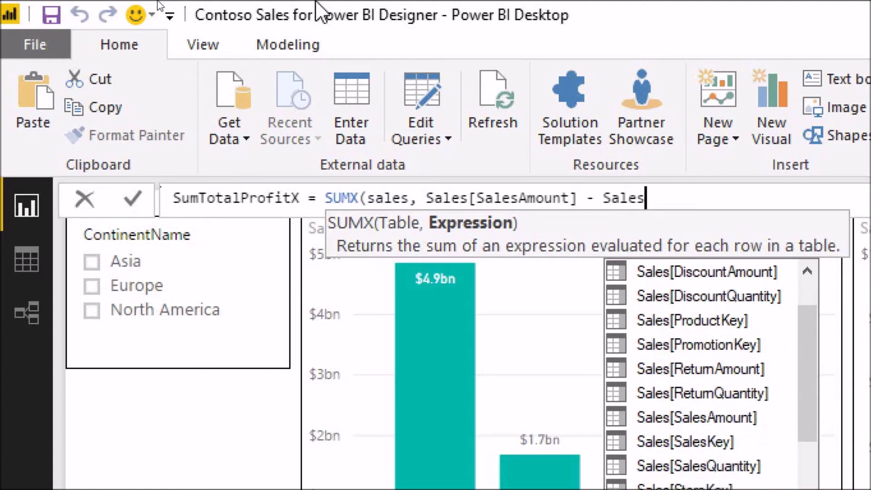
{"action": "key", "text": "Down"}
{"action": "key", "text": "Down"}
{"action": "key", "text": "Down"}
{"action": "key", "text": "Down"}
{"action": "key", "text": "Down"}
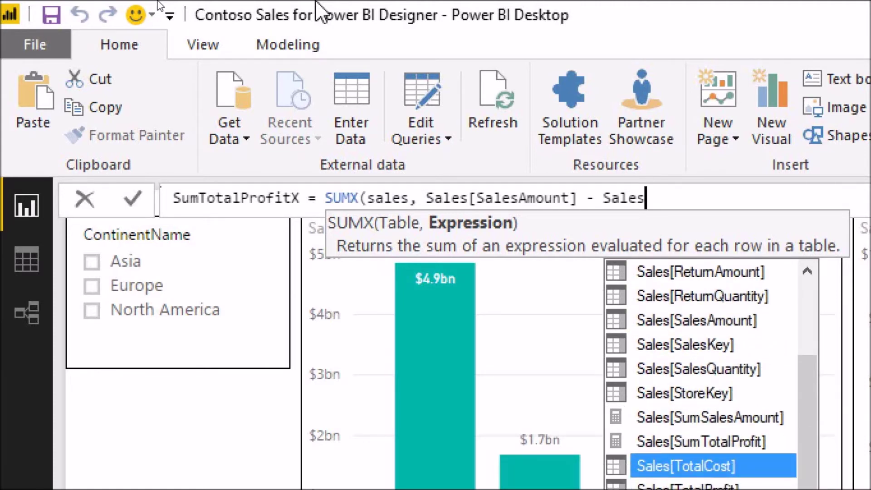
{"action": "key", "text": "Tab"}
{"action": "type", "text": ")"}
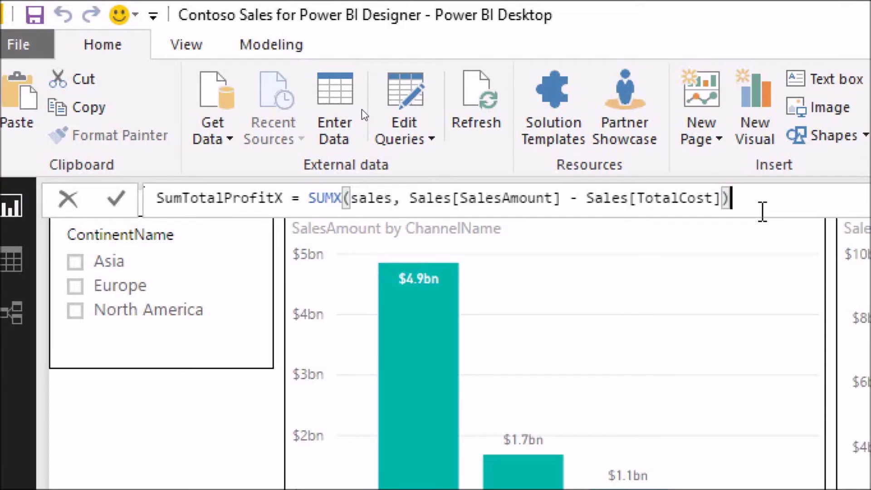
{"action": "key", "text": "Return"}
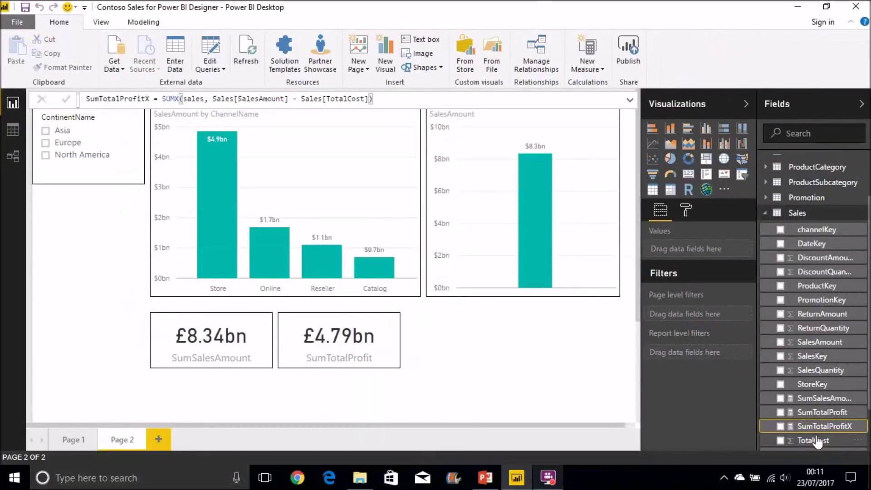
Add a card showing SumTotalProfitX, reduce its height from the upper edge and place it beneath the SalesAmount chart
{"action": "left_click_drag", "start_coordinate": [821, 427], "coordinate": [511, 347]}
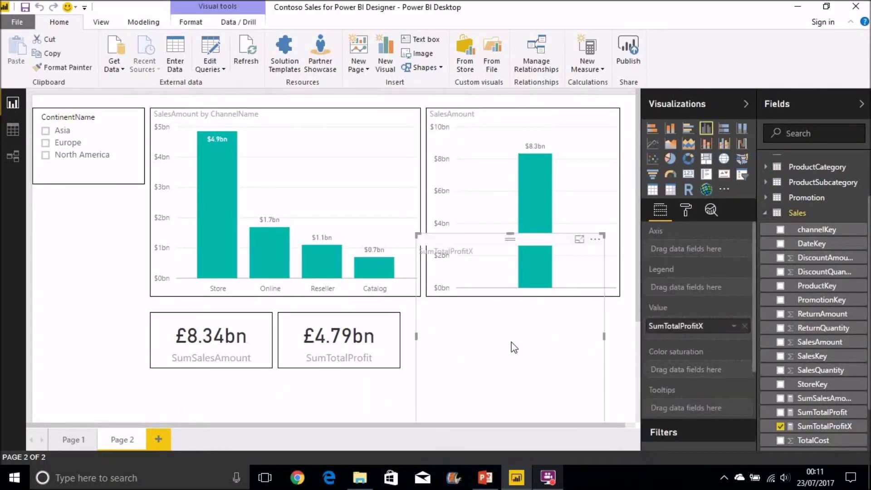
{"action": "left_click", "coordinate": [688, 174]}
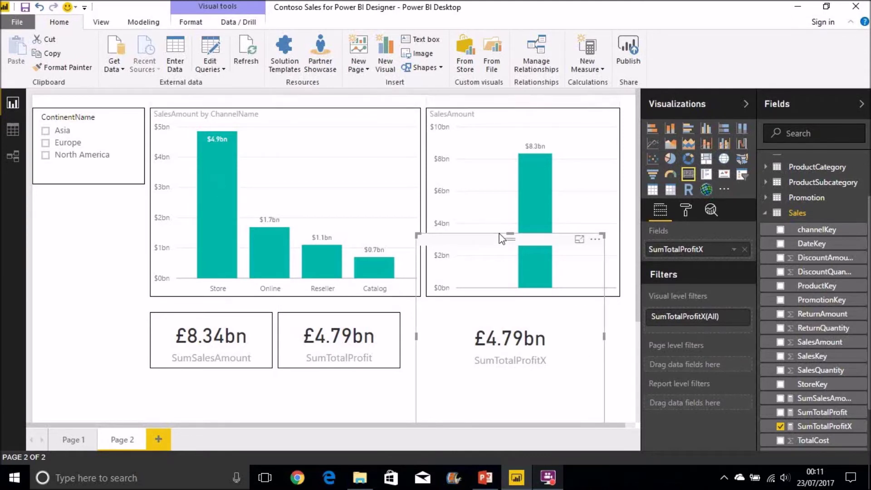
{"action": "left_click_drag", "start_coordinate": [507, 233], "coordinate": [505, 304]}
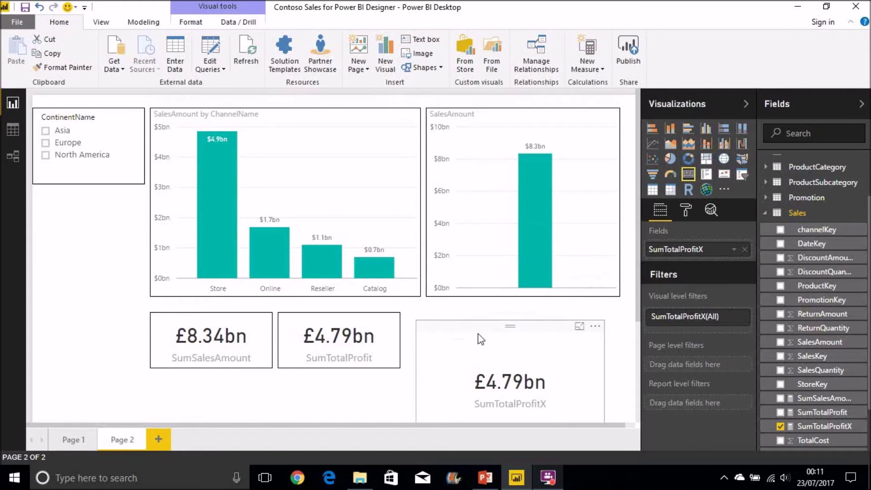
{"action": "scroll", "coordinate": [466, 328], "scroll_direction": "down", "scroll_amount": 1}
{"action": "left_click", "coordinate": [460, 290]}
Filter the page by North America with the ContinentName slicer to compare the SumTotalProfit and SumTotalProfitX cards
{"action": "scroll", "coordinate": [458, 287], "scroll_direction": "up", "scroll_amount": 1}
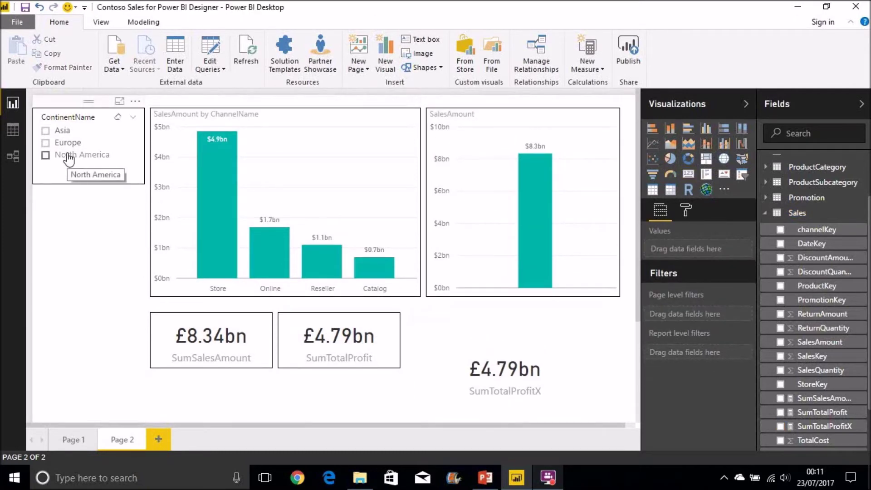
{"action": "left_click", "coordinate": [68, 156]}
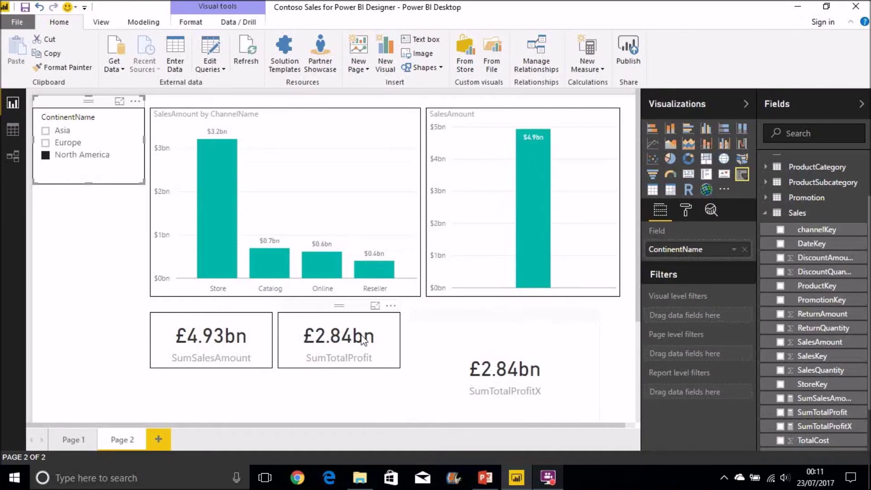